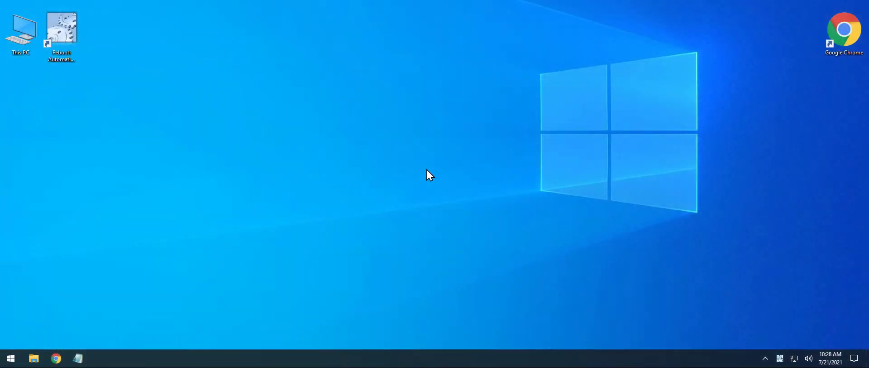
Step: Launch Febooti Automation Workshop from its desktop shortcut
{"action": "double_click", "coordinate": [68, 33]}
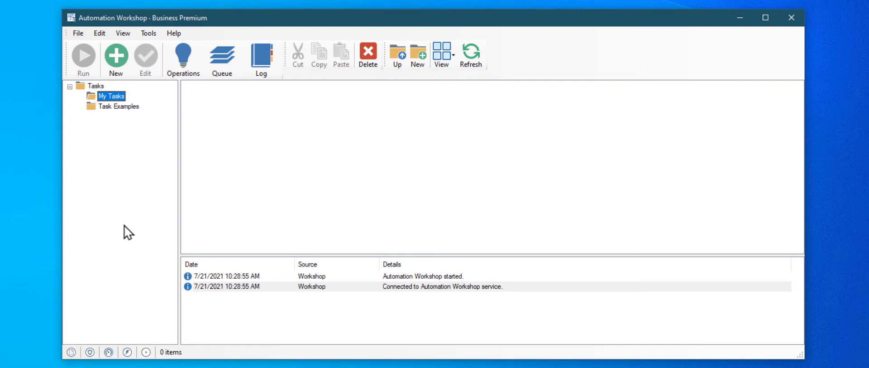
Step: Begin a new task in the Task Wizard and bring up the Add Trigger list
{"action": "left_click", "coordinate": [125, 69]}
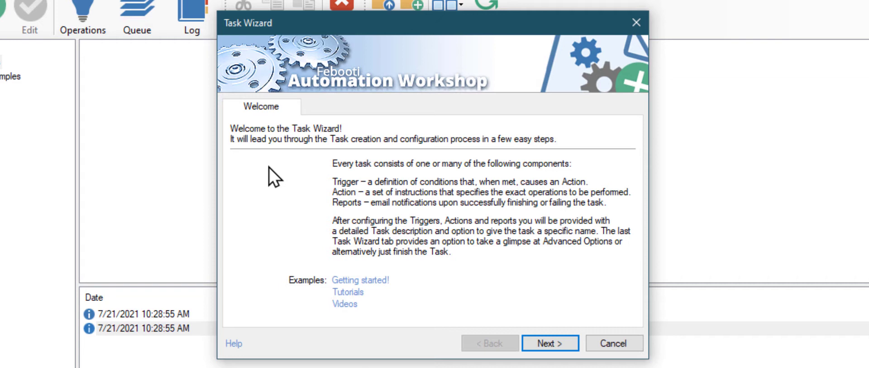
{"action": "left_click", "coordinate": [569, 338]}
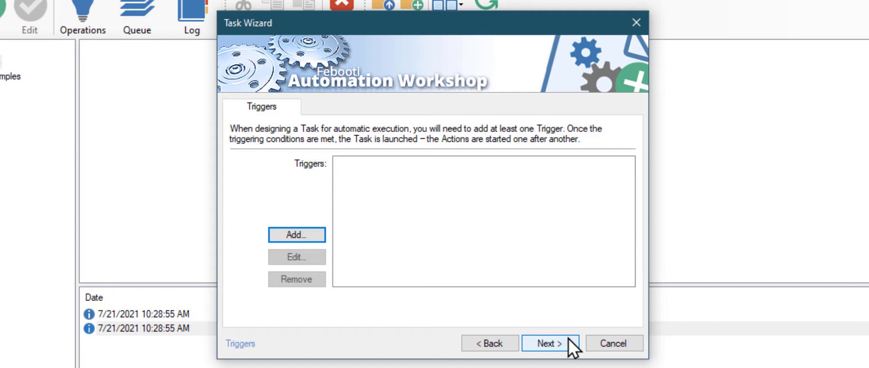
{"action": "left_click", "coordinate": [312, 237]}
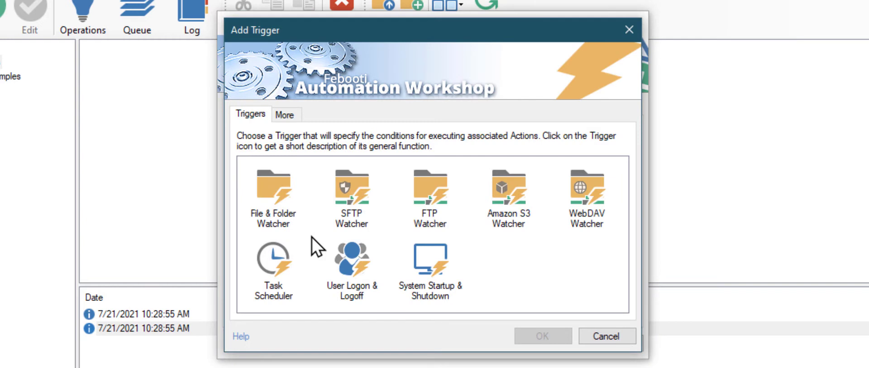
Step: Add an FTP Watcher trigger on directory /MyInvoices with include mask *.pdf
{"action": "left_click", "coordinate": [424, 185]}
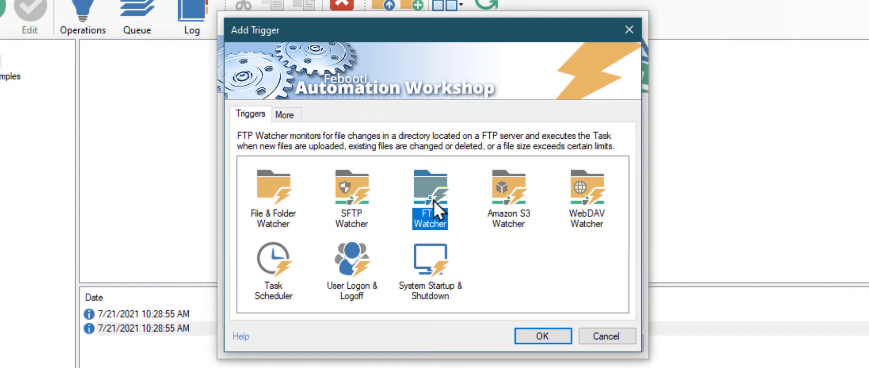
{"action": "left_click", "coordinate": [523, 336]}
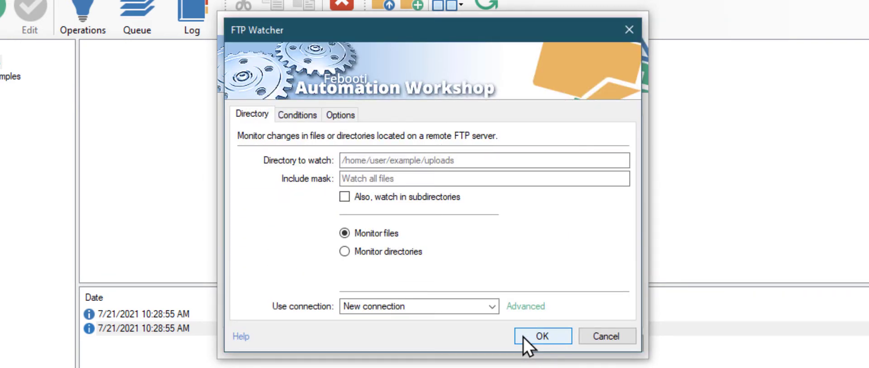
{"action": "left_click", "coordinate": [432, 163]}
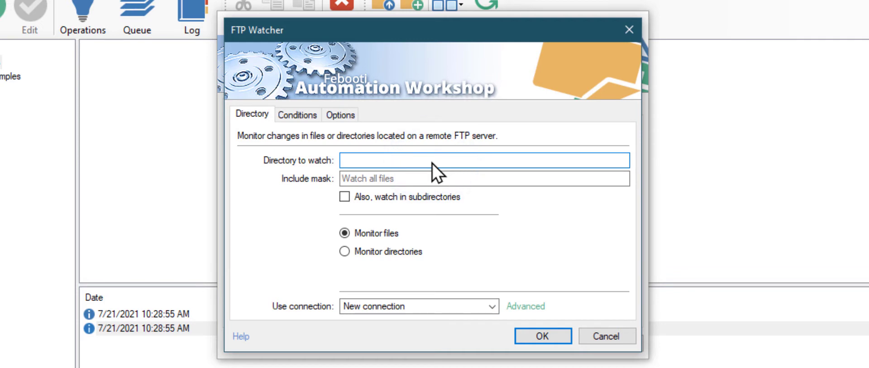
{"action": "type", "text": "/MyInvoices"}
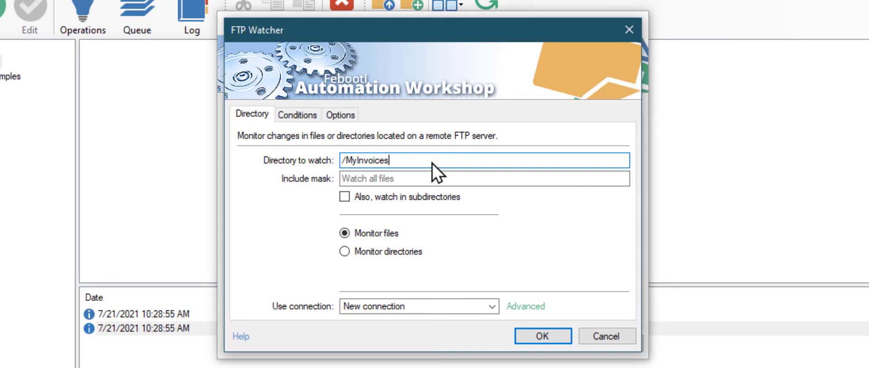
{"action": "key", "text": "Tab"}
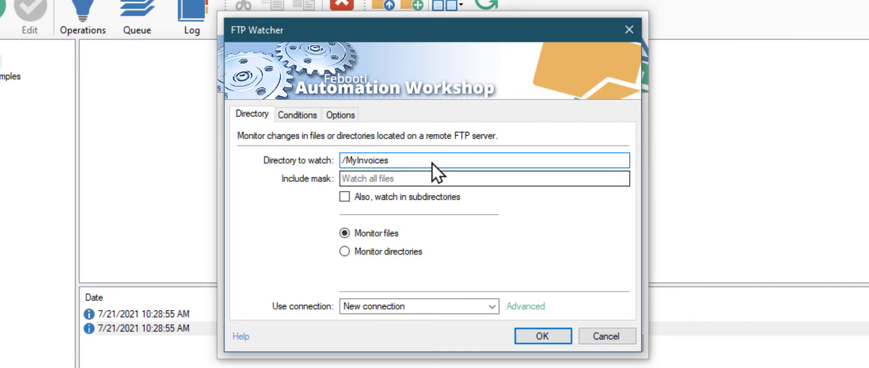
{"action": "left_click", "coordinate": [416, 177]}
{"action": "type", "text": "*.*"}
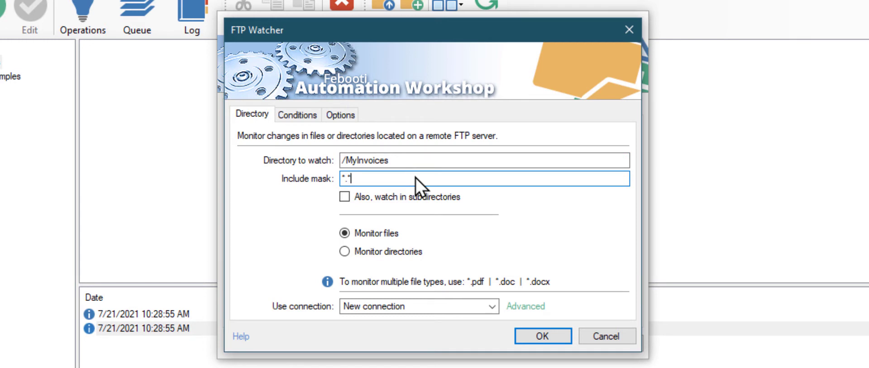
{"action": "key", "text": "BackSpace"}
{"action": "type", "text": "pdf"}
Step: Add a Connect to FTP action for ftp.example.com with the account username and password, and test it
{"action": "left_click", "coordinate": [519, 334]}
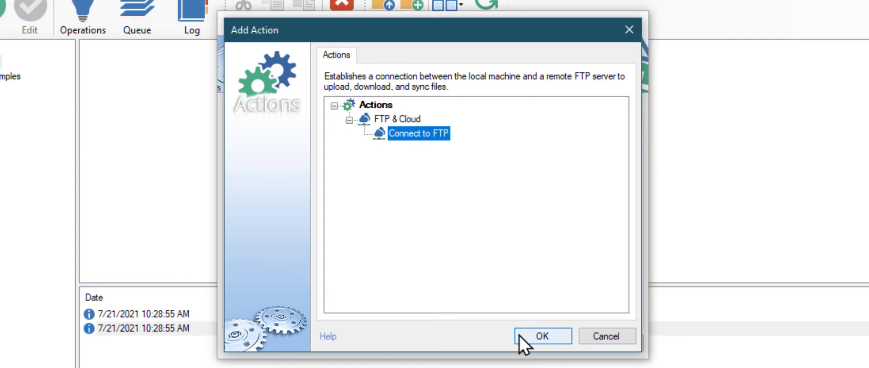
{"action": "left_click", "coordinate": [520, 334]}
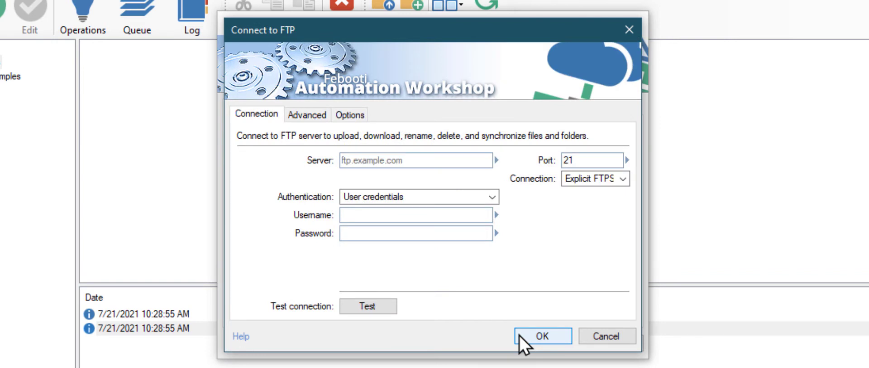
{"action": "left_click", "coordinate": [451, 164]}
{"action": "type", "text": "f"}
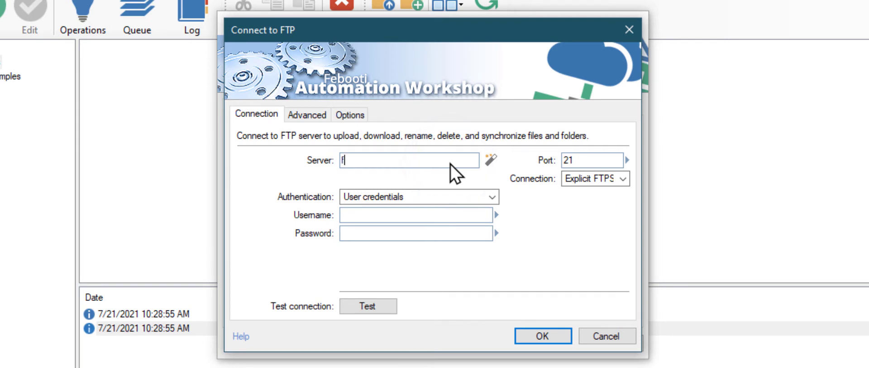
{"action": "type", "text": "tp.example.com"}
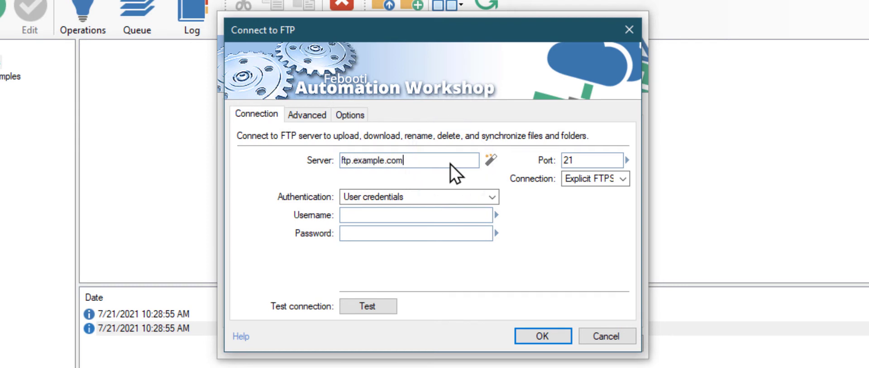
{"action": "left_click", "coordinate": [447, 216]}
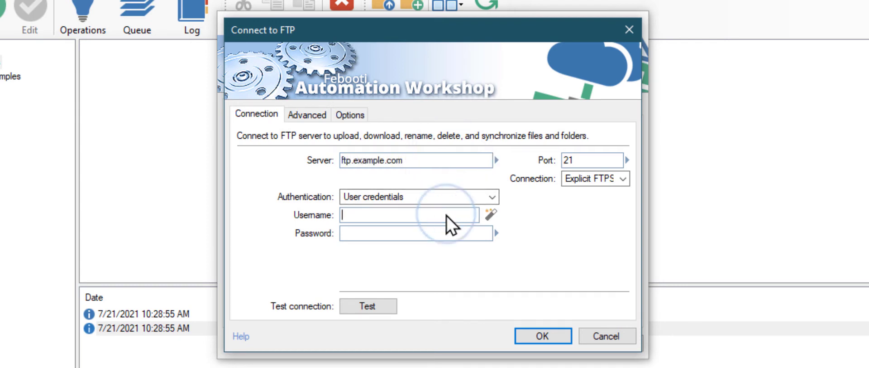
{"action": "type", "text": "user"}
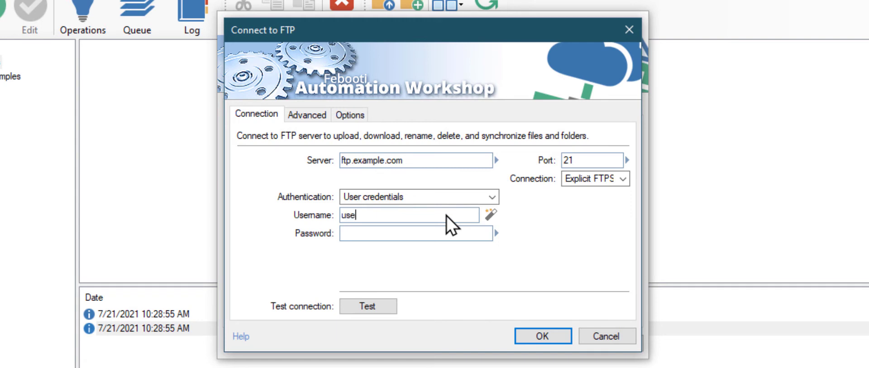
{"action": "left_click", "coordinate": [395, 234]}
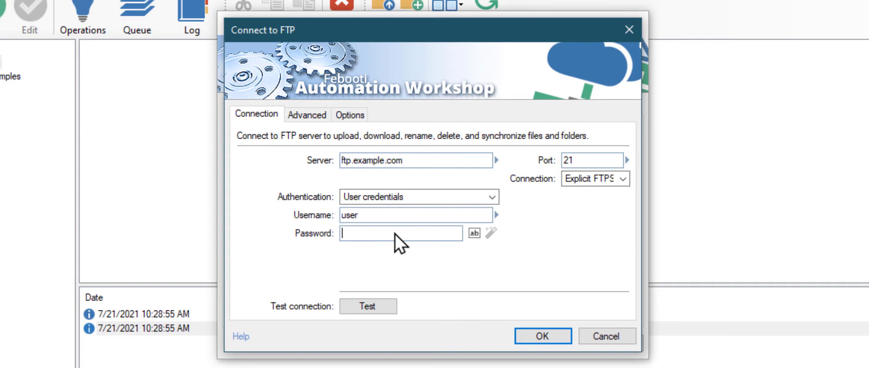
{"action": "type", "text": "12345"}
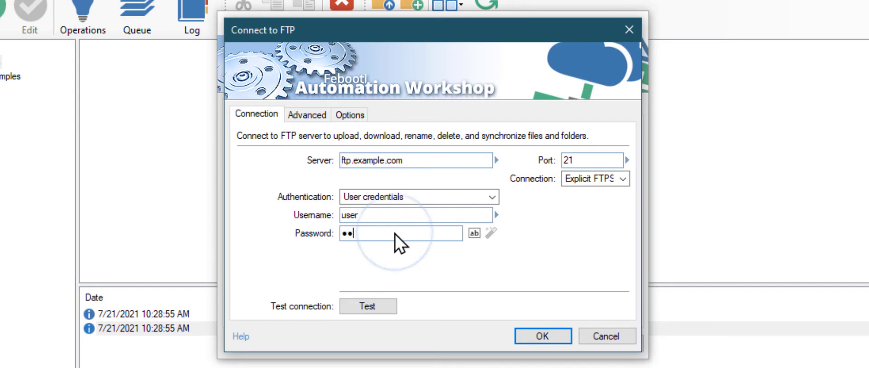
{"action": "type", "text": "678901234567890123"}
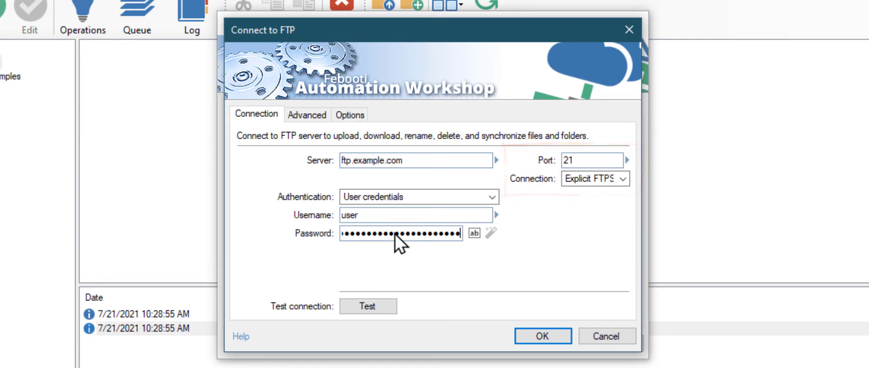
{"action": "left_click", "coordinate": [384, 304]}
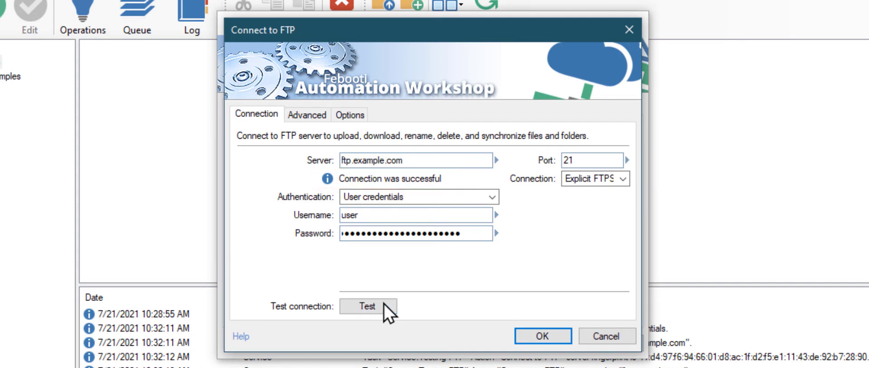
Step: Save the Connect to FTP: ftp.example.com action and advance to the Actions page
{"action": "left_click", "coordinate": [520, 334]}
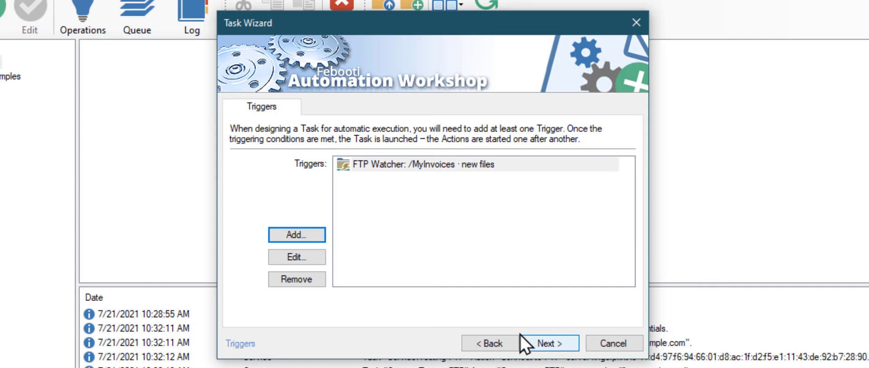
{"action": "left_click", "coordinate": [570, 344]}
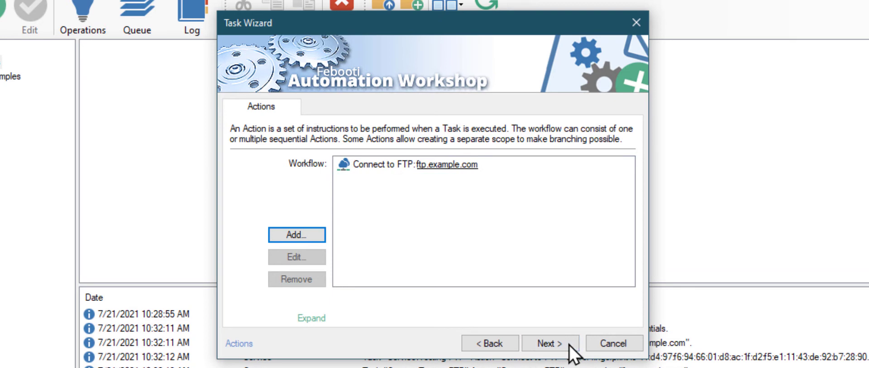
Step: Add a Download File action from the FTP & Cloud category
{"action": "left_click", "coordinate": [320, 236]}
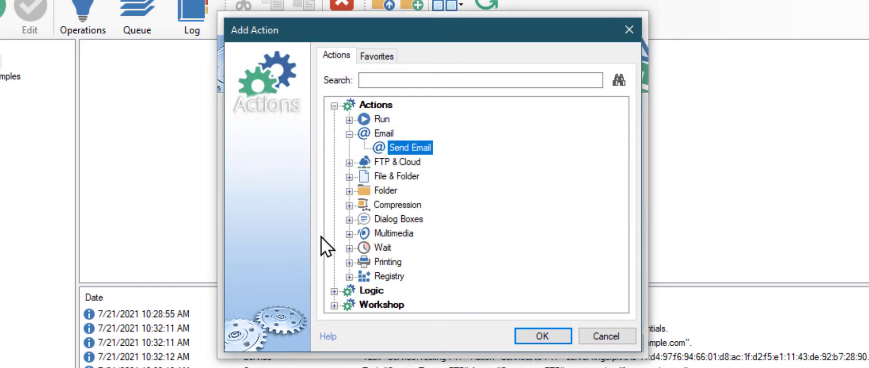
{"action": "left_click", "coordinate": [348, 163]}
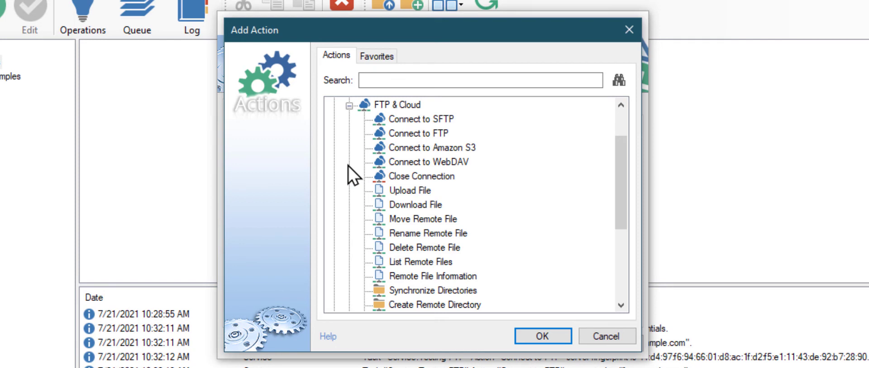
{"action": "left_click", "coordinate": [377, 204]}
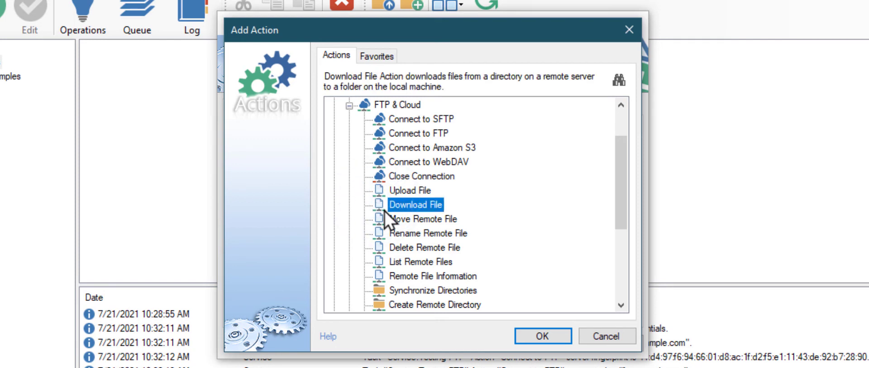
{"action": "left_click", "coordinate": [517, 331]}
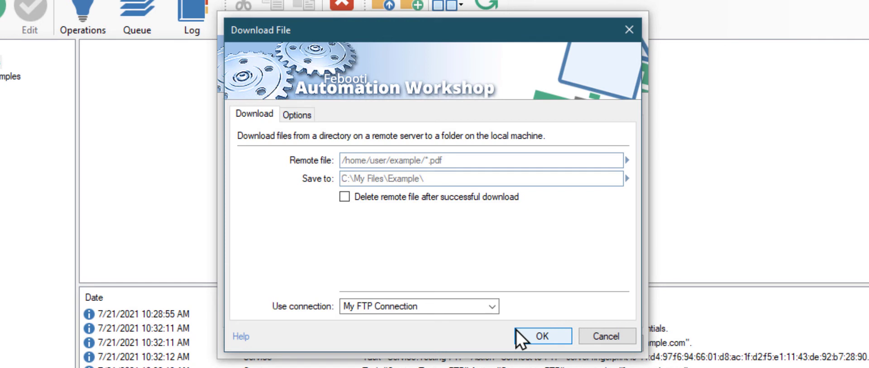
Step: Set the Download File remote file to the FTP Watcher's Filename variable
{"action": "left_click", "coordinate": [517, 330]}
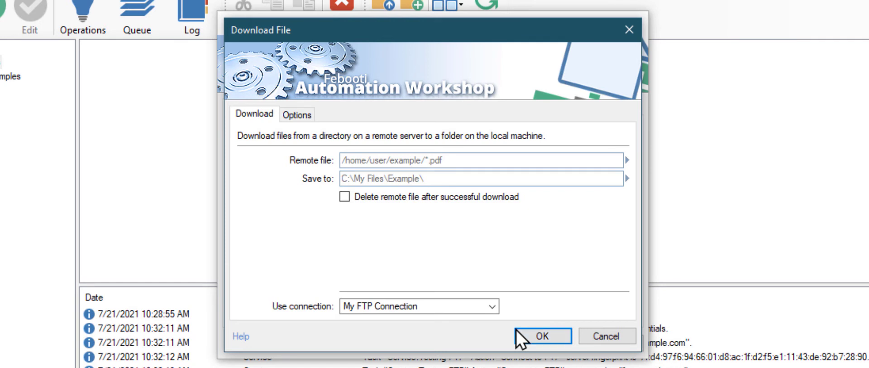
{"action": "left_click", "coordinate": [566, 163]}
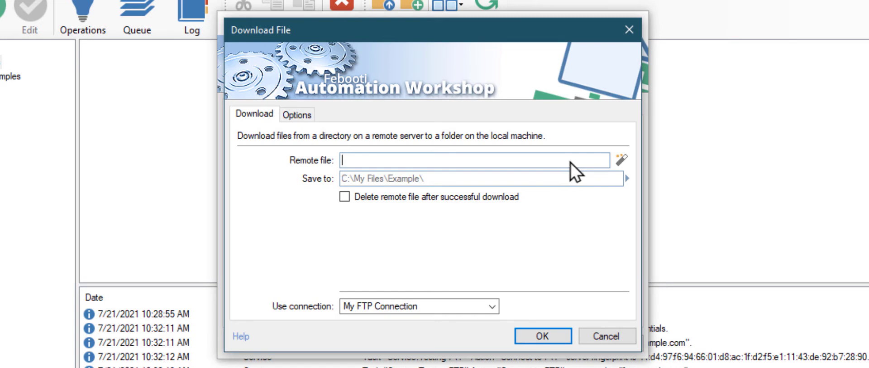
{"action": "left_click", "coordinate": [619, 160]}
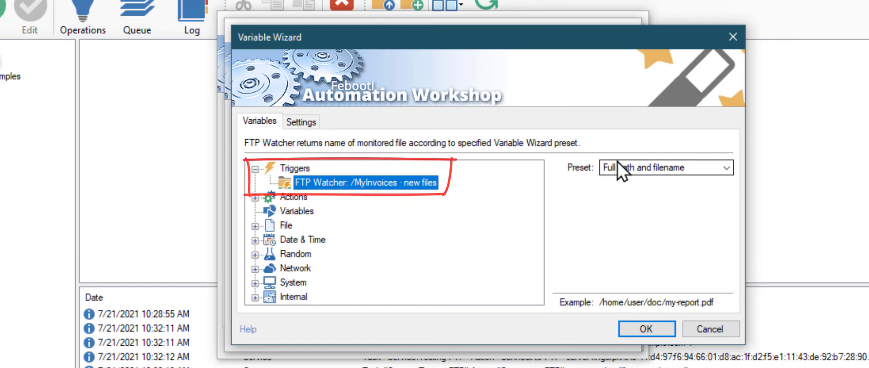
{"action": "left_click", "coordinate": [622, 328]}
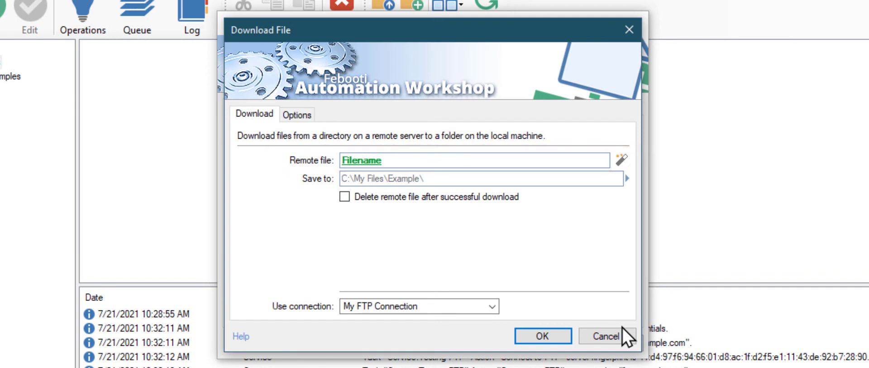
Step: Set Save to C:\FTP-Downloads\ and add the Download File action to the workflow
{"action": "left_click", "coordinate": [578, 183]}
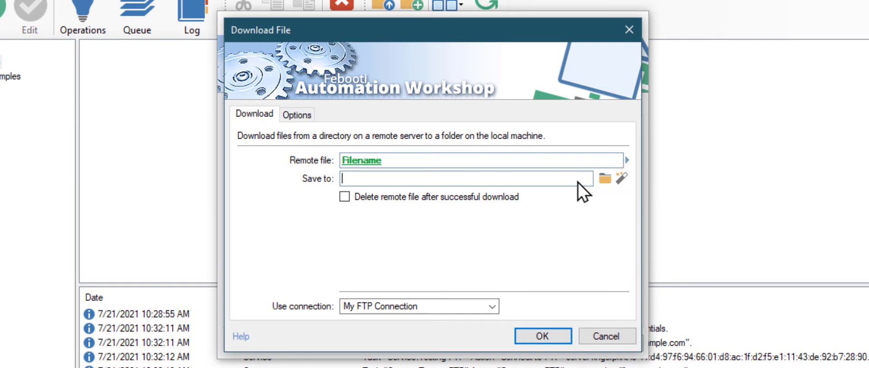
{"action": "type", "text": "C:\\FTP-Downloa"}
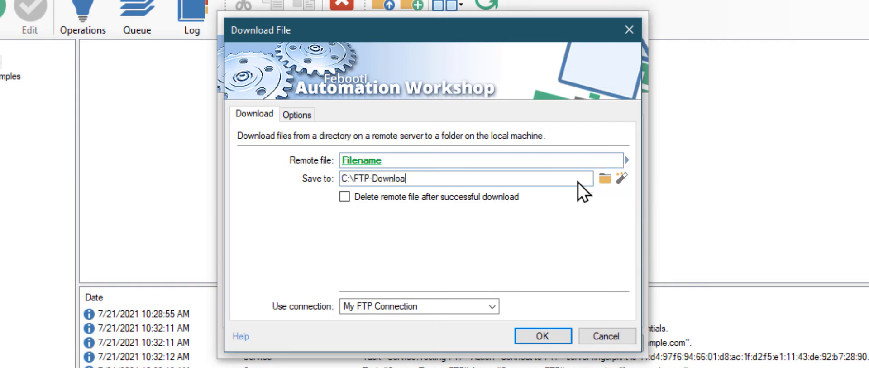
{"action": "type", "text": "ds\\"}
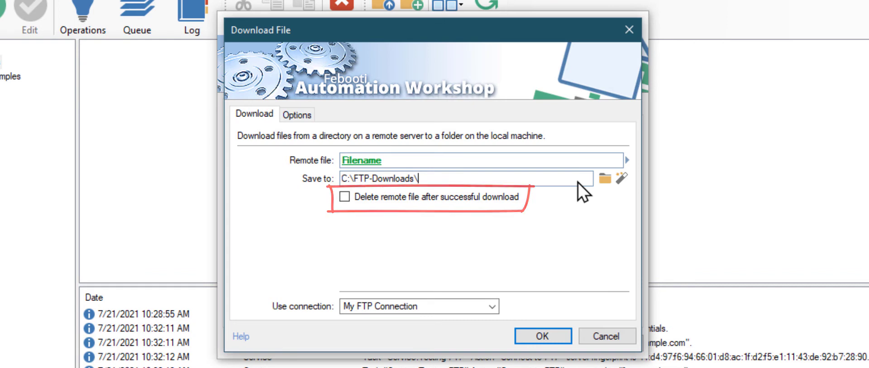
{"action": "left_click", "coordinate": [557, 335]}
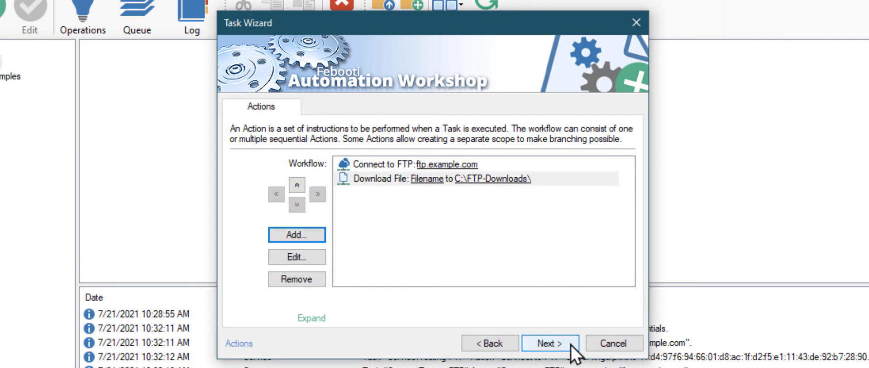
Step: Name the task 'Automate FTP transfer' and finish the wizard to save it
{"action": "left_click", "coordinate": [574, 346]}
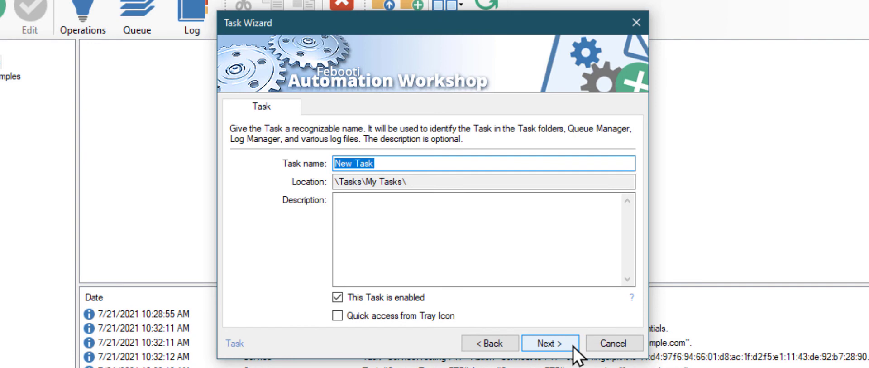
{"action": "type", "text": "Automate FTP trans"}
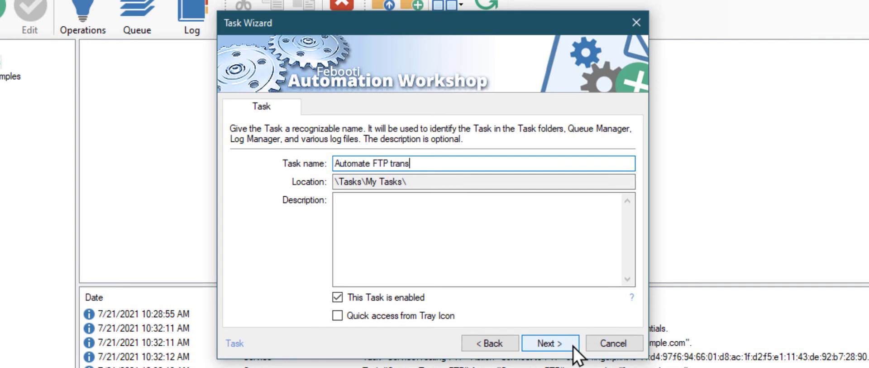
{"action": "type", "text": "fer"}
{"action": "left_click", "coordinate": [573, 346]}
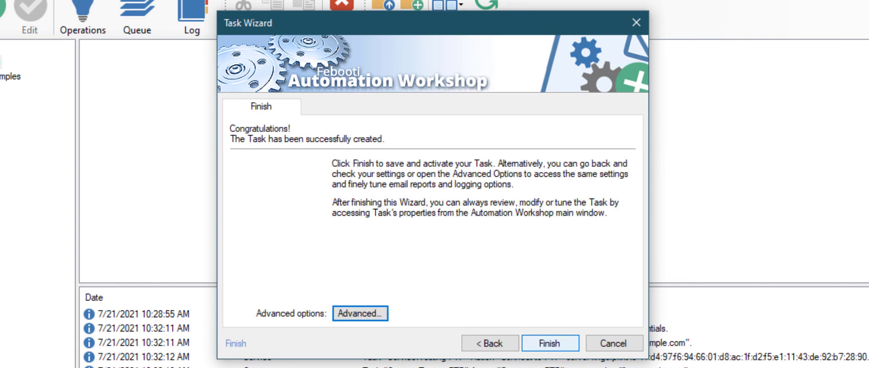
{"action": "left_click", "coordinate": [573, 345]}
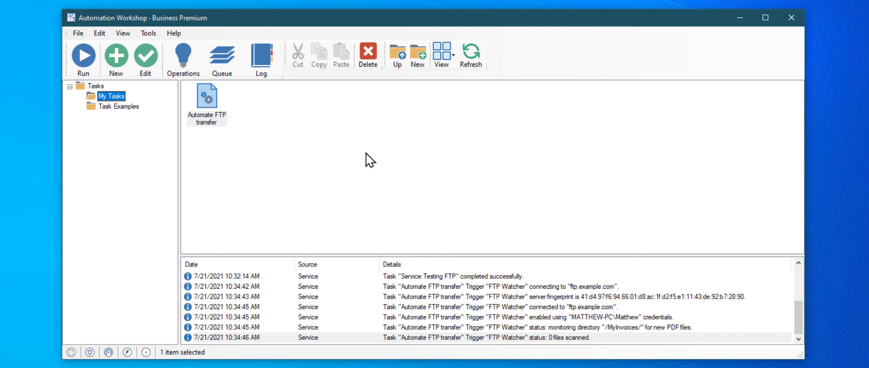
Step: Select the Automate FTP transfer task in My Tasks
{"action": "key", "text": "Tab"}
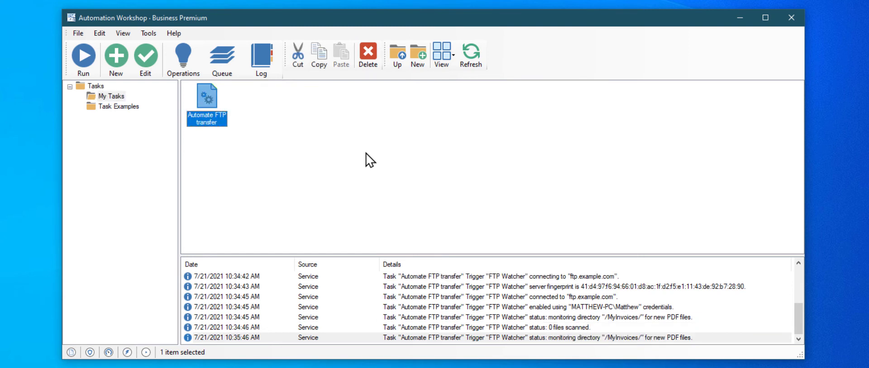